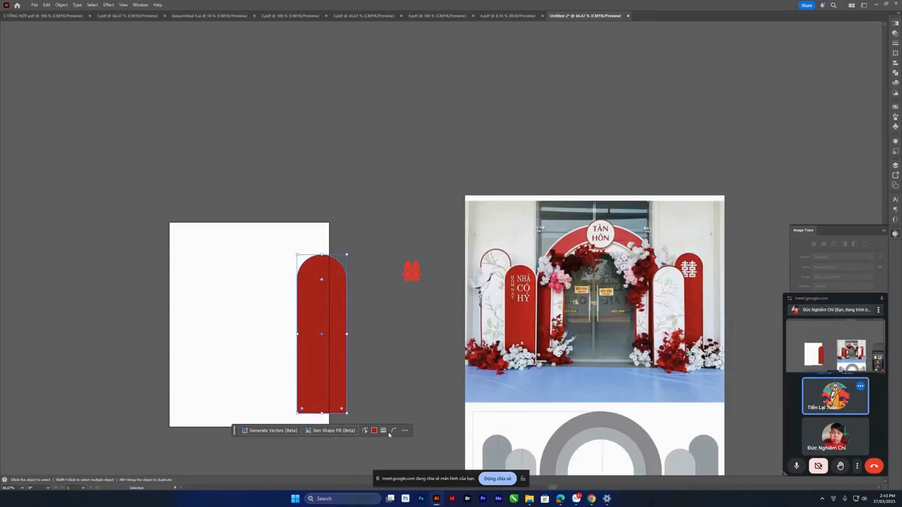
Give the arched panel a red fill sampled from the reference photo's red panel and a white stroke
{"action": "left_click", "coordinate": [894, 33]}
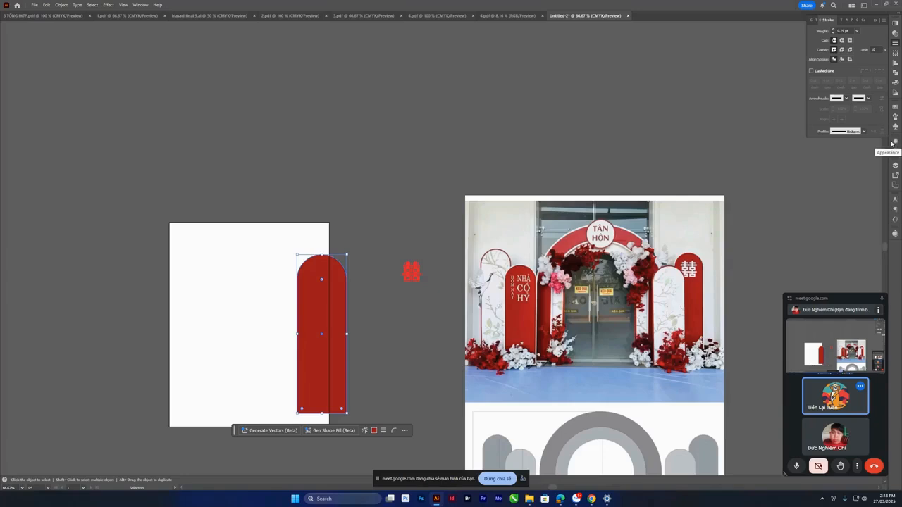
{"action": "left_click", "coordinate": [895, 107]}
{"action": "left_click", "coordinate": [811, 127]}
{"action": "left_click", "coordinate": [816, 138]}
{"action": "key", "text": "ctrl+z"}
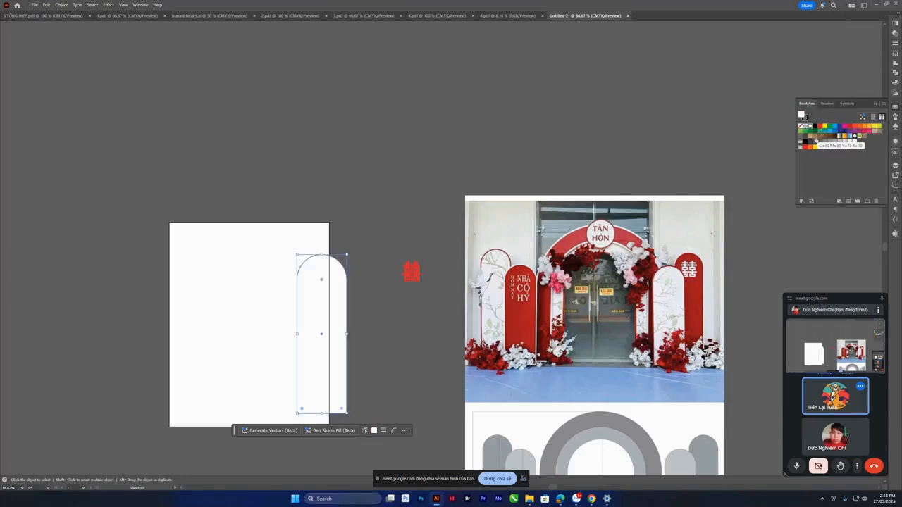
{"action": "key", "text": "shift+x"}
{"action": "key", "text": "shift+x"}
{"action": "key", "text": "shift+x"}
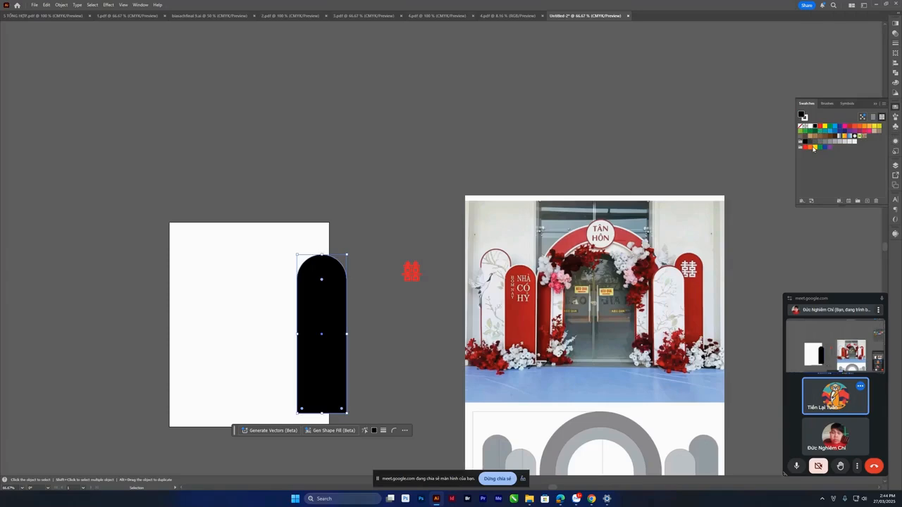
{"action": "key", "text": "i"}
{"action": "left_click", "coordinate": [702, 287]}
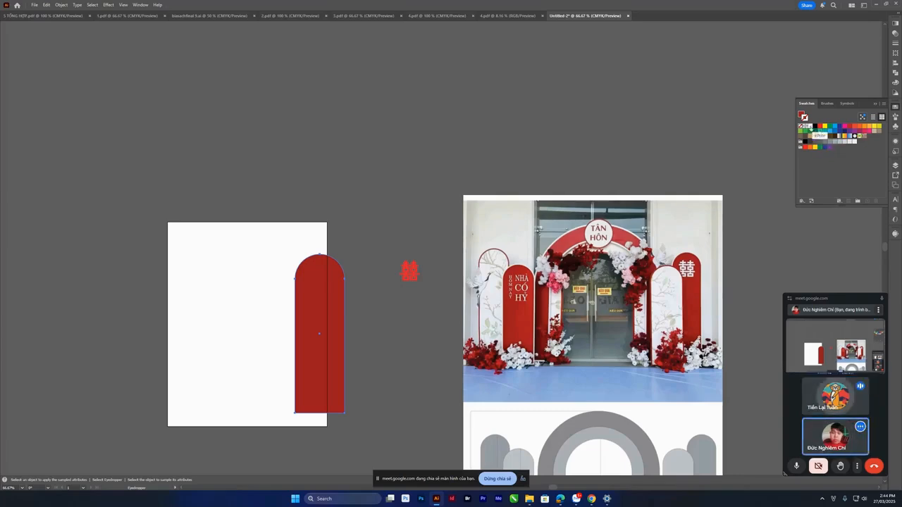
{"action": "scroll", "coordinate": [673, 240], "scroll_direction": "down", "scroll_amount": 2}
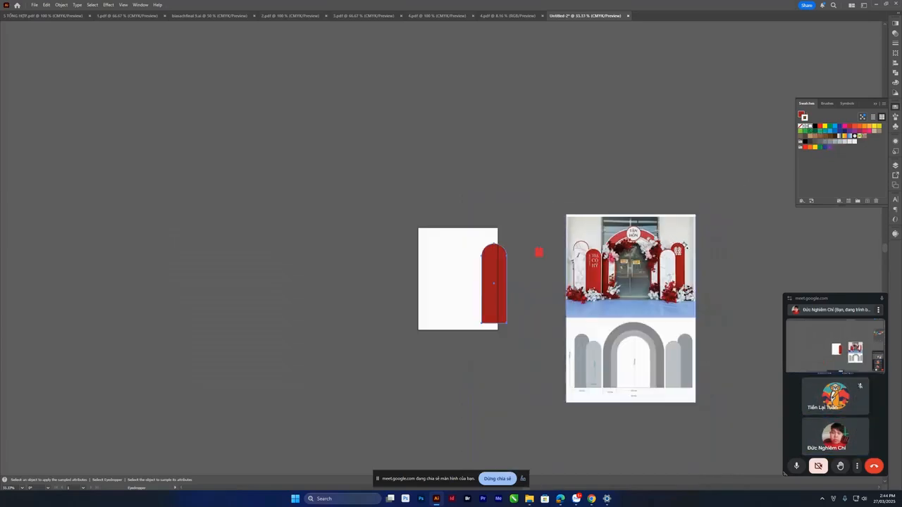
Move the red arched panel off the artboard to its left and stretch its top upward to make it taller
{"action": "scroll", "coordinate": [681, 242], "scroll_direction": "up", "scroll_amount": 1}
{"action": "key", "text": "v"}
{"action": "left_click_drag", "start_coordinate": [413, 317], "coordinate": [266, 317]}
{"action": "scroll", "coordinate": [285, 322], "scroll_direction": "down", "scroll_amount": 1}
{"action": "scroll", "coordinate": [317, 332], "scroll_direction": "up", "scroll_amount": 1}
{"action": "left_click_drag", "start_coordinate": [404, 334], "coordinate": [475, 337]}
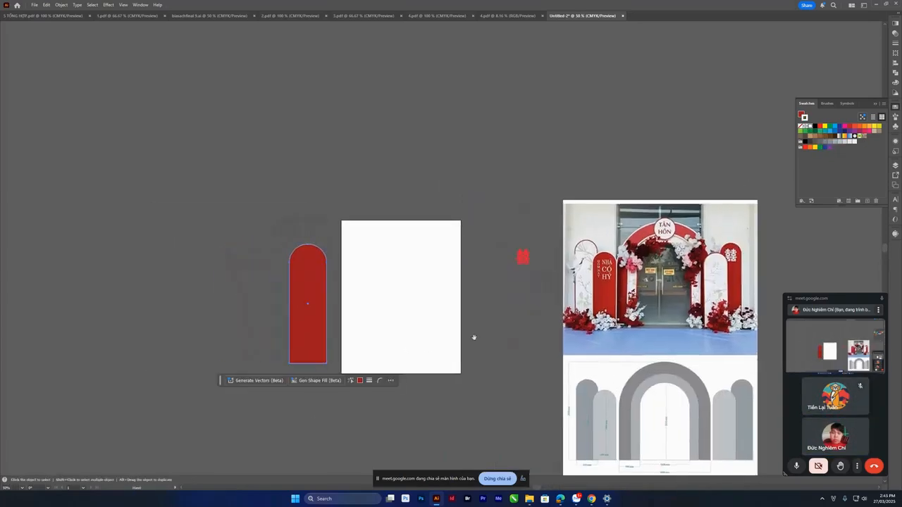
{"action": "left_click", "coordinate": [325, 310]}
{"action": "left_click_drag", "start_coordinate": [308, 245], "coordinate": [308, 224]}
Place the double-happiness symbol on the upper part of the red panel, colour it white and enlarge it
{"action": "left_click", "coordinate": [522, 258]}
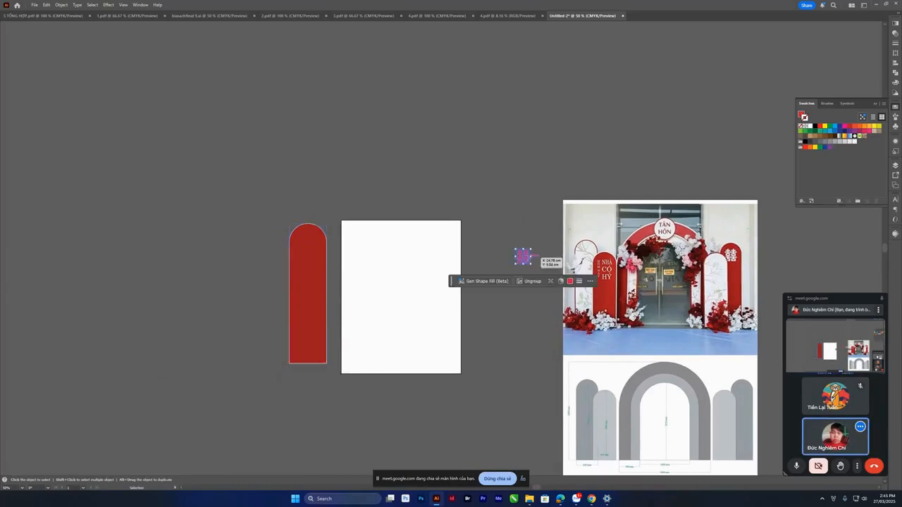
{"action": "left_click_drag", "start_coordinate": [523, 257], "coordinate": [312, 251]}
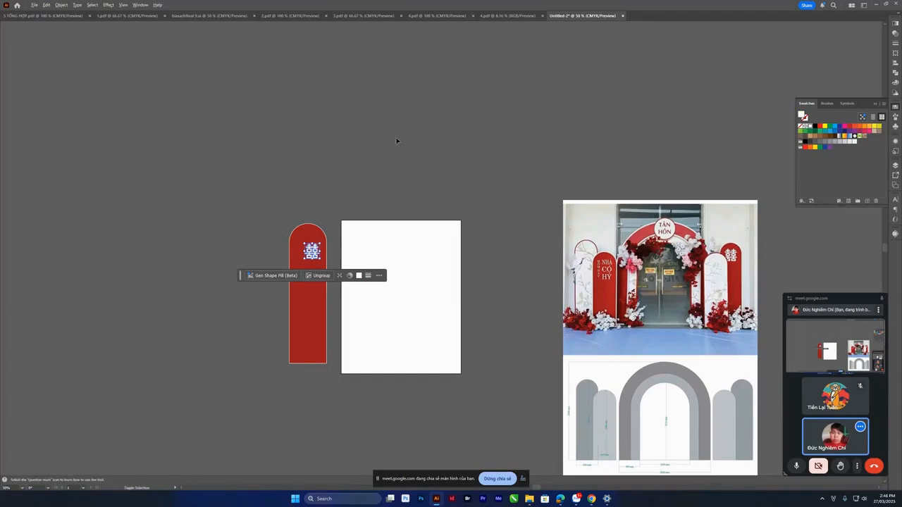
{"action": "left_click_drag", "start_coordinate": [321, 261], "coordinate": [331, 263]}
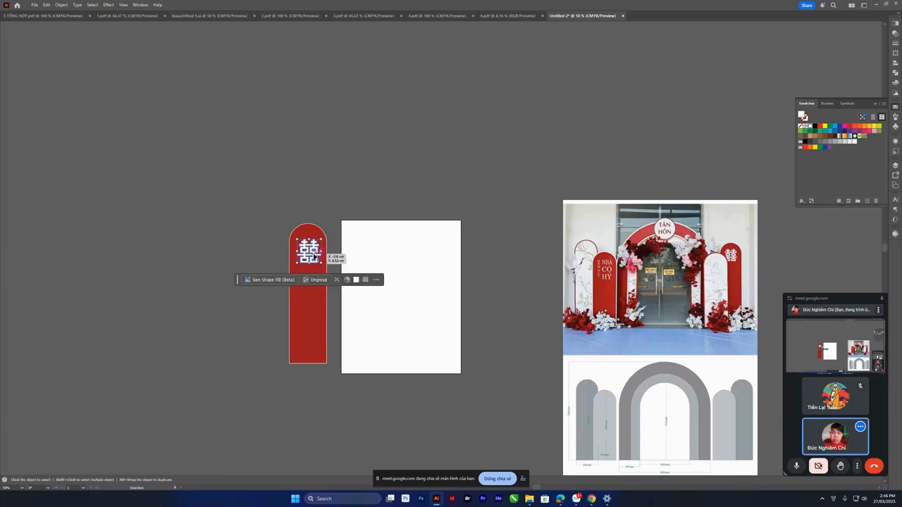
Duplicate the red panel to its left, slightly wider, swap its fill and stroke, and lower its top to make it shorter
{"action": "mouse_move", "coordinate": [308, 300]}
{"action": "left_mouse_down"}
{"action": "mouse_move", "coordinate": [275, 300]}
{"action": "mouse_move", "coordinate": [299, 297]}
{"action": "left_mouse_up"}
{"action": "key", "text": "shift+x"}
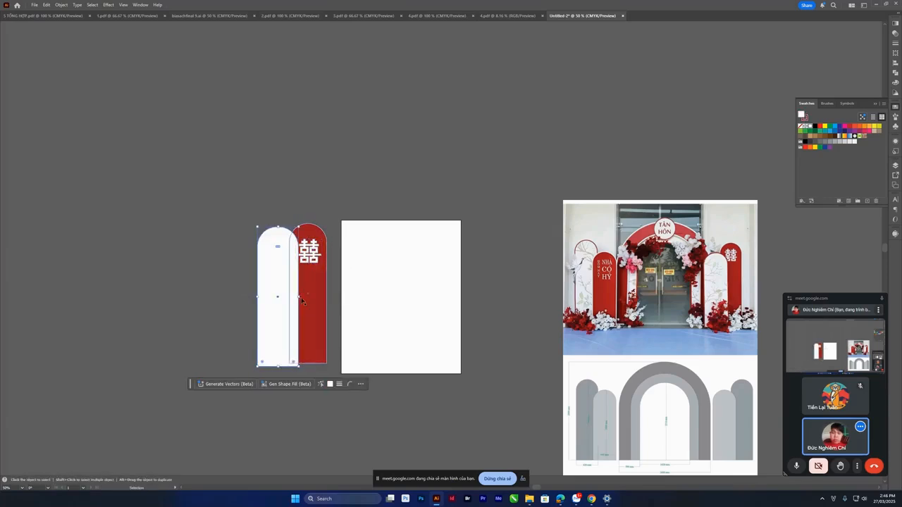
{"action": "scroll", "coordinate": [310, 318], "scroll_direction": "down", "scroll_amount": 1}
{"action": "scroll", "coordinate": [314, 345], "scroll_direction": "up", "scroll_amount": 2}
{"action": "scroll", "coordinate": [283, 354], "scroll_direction": "down", "scroll_amount": 2}
{"action": "scroll", "coordinate": [283, 357], "scroll_direction": "up", "scroll_amount": 2}
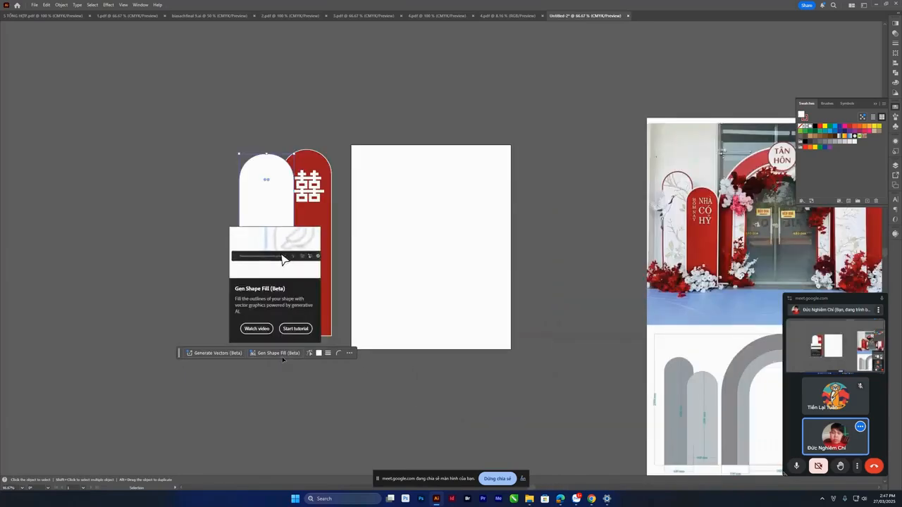
{"action": "left_click_drag", "start_coordinate": [266, 155], "coordinate": [268, 186]}
{"action": "left_click", "coordinate": [356, 258]}
Set the white panel's stroke weight to 3 pt
{"action": "scroll", "coordinate": [376, 268], "scroll_direction": "down", "scroll_amount": 2}
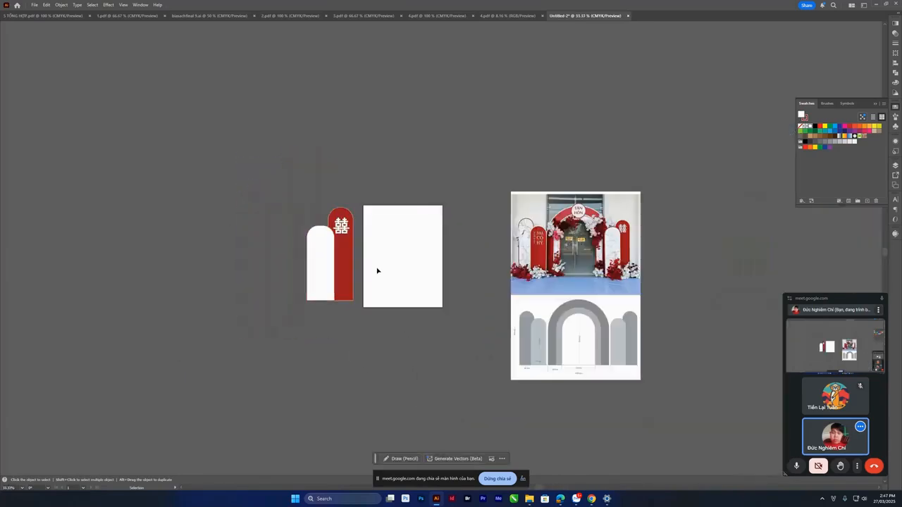
{"action": "scroll", "coordinate": [379, 274], "scroll_direction": "up", "scroll_amount": 2}
{"action": "left_click", "coordinate": [276, 220]}
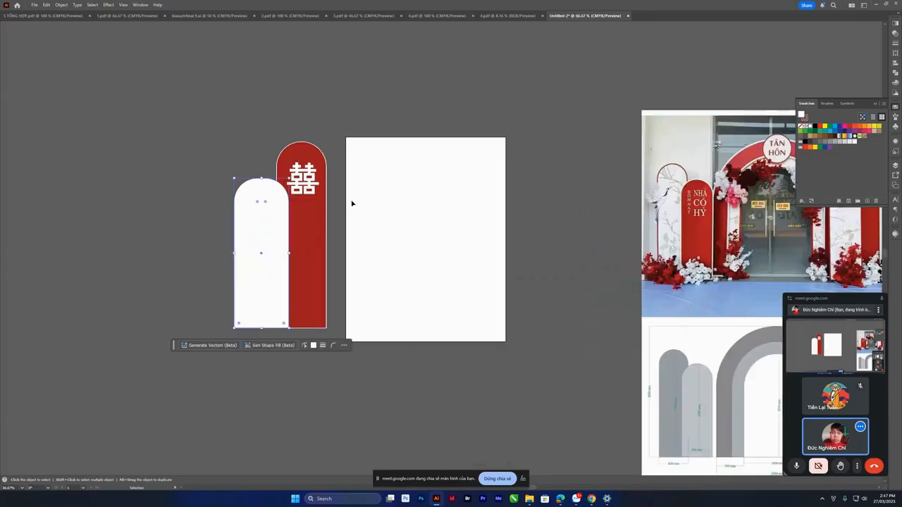
{"action": "scroll", "coordinate": [794, 140], "scroll_direction": "down", "scroll_amount": 1}
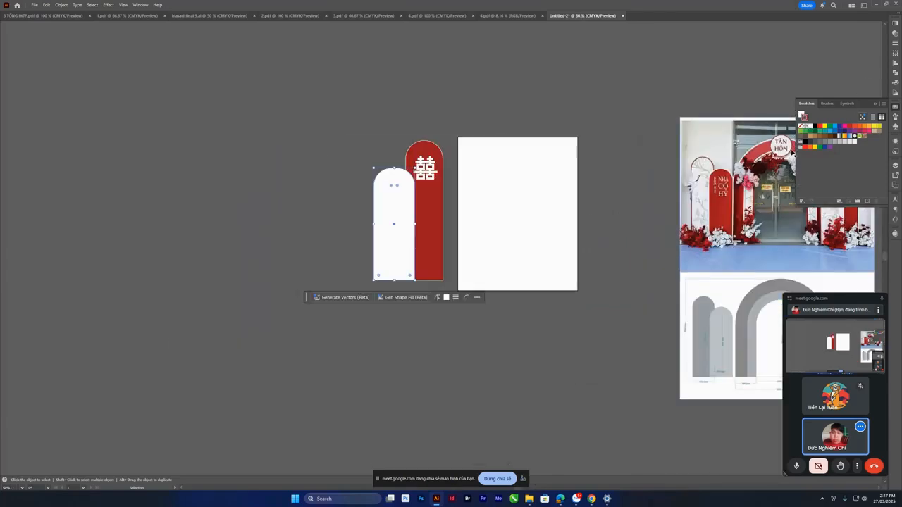
{"action": "left_click", "coordinate": [895, 43]}
{"action": "left_click", "coordinate": [857, 31]}
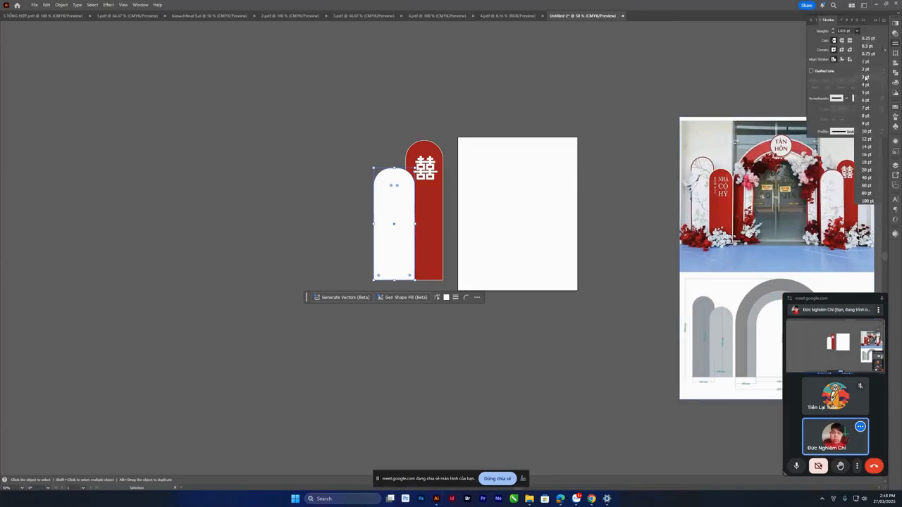
{"action": "left_click", "coordinate": [868, 77]}
{"action": "left_click", "coordinate": [627, 160]}
{"action": "scroll", "coordinate": [626, 160], "scroll_direction": "up", "scroll_amount": 1}
{"action": "scroll", "coordinate": [625, 164], "scroll_direction": "down", "scroll_amount": 1}
Place the bamboo, grey branch and beige blossom images from the Downloads folder on the canvas around the panels
{"action": "key", "text": "ctrl+shift+p"}
{"action": "left_click", "coordinate": [41, 94]}
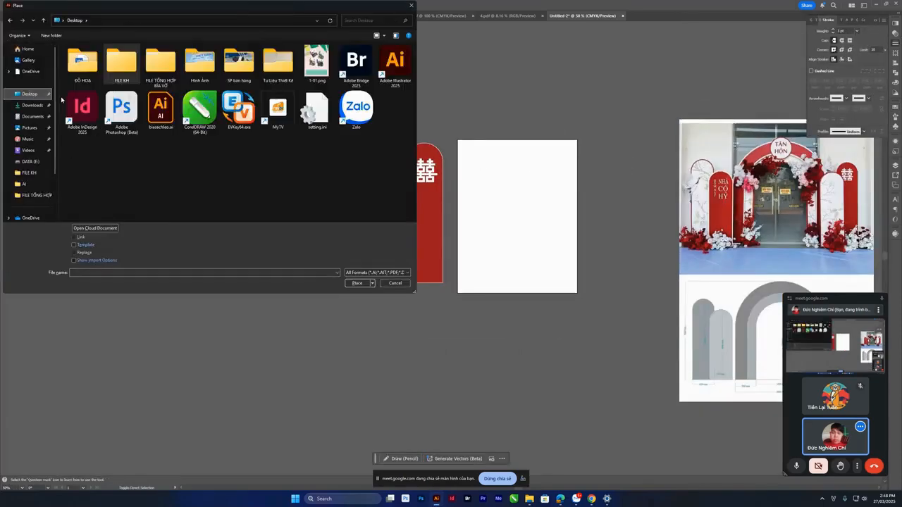
{"action": "left_click", "coordinate": [45, 105]}
{"action": "double_click", "coordinate": [172, 85]}
{"action": "left_click_drag", "start_coordinate": [299, 61], "coordinate": [243, 87]}
{"action": "left_click", "coordinate": [357, 282]}
{"action": "left_click_drag", "start_coordinate": [264, 188], "coordinate": [430, 412]}
{"action": "scroll", "coordinate": [354, 313], "scroll_direction": "down", "scroll_amount": 1}
{"action": "scroll", "coordinate": [359, 324], "scroll_direction": "up", "scroll_amount": 1}
{"action": "left_click_drag", "start_coordinate": [453, 314], "coordinate": [544, 442]}
Put a copy of the white panel over the bamboo image and clip the image to the panel's shape
{"action": "left_click_drag", "start_coordinate": [296, 246], "coordinate": [242, 246]}
{"action": "key", "text": "ctrl+shift+bracketleft"}
{"action": "left_click", "coordinate": [255, 260]}
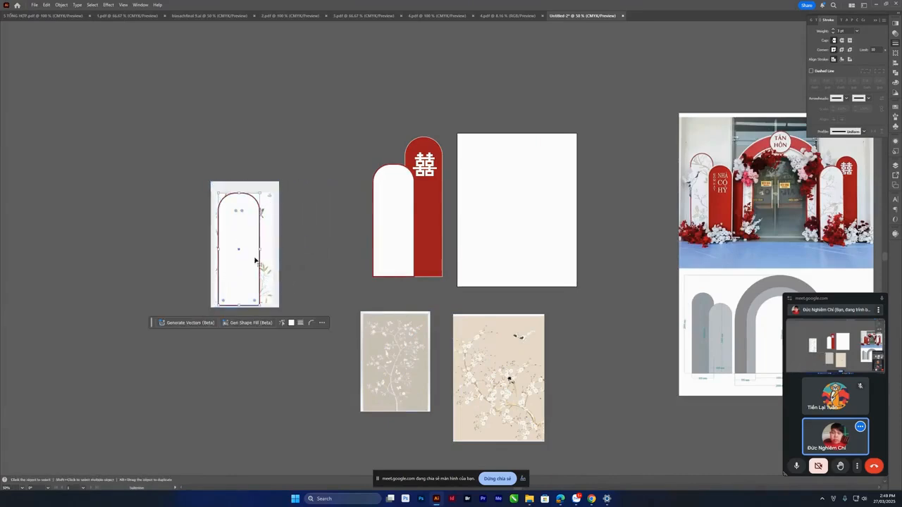
{"action": "key", "text": "ctrl+7"}
{"action": "key", "text": "Return"}
{"action": "key", "text": "v"}
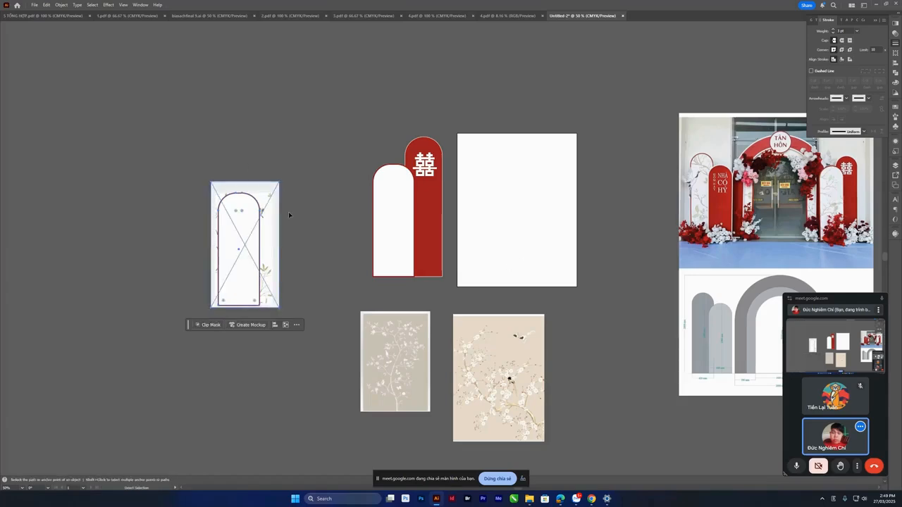
{"action": "key", "text": "ctrl+7"}
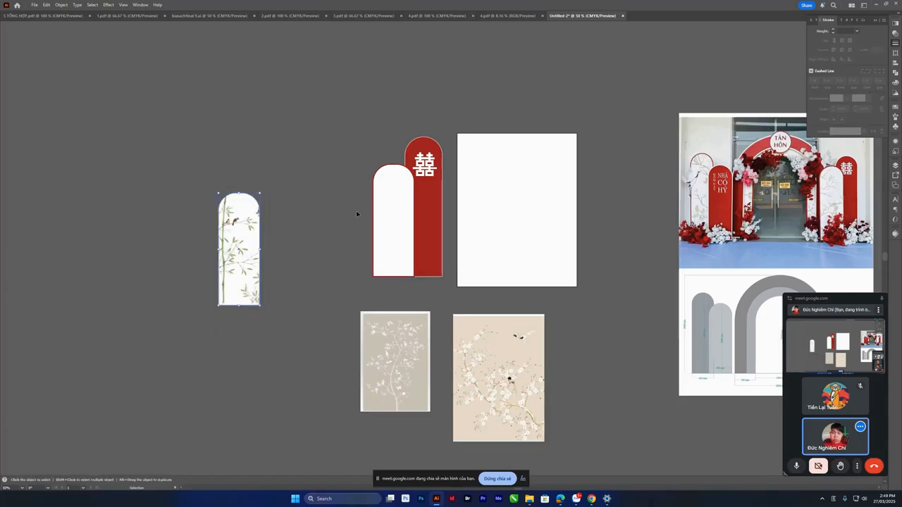
Move the clipped bamboo artwork onto the white panel and tuck the grey branch image behind the beige blossom image
{"action": "left_click_drag", "start_coordinate": [357, 214], "coordinate": [407, 220]}
{"action": "scroll", "coordinate": [437, 225], "scroll_direction": "down", "scroll_amount": 1}
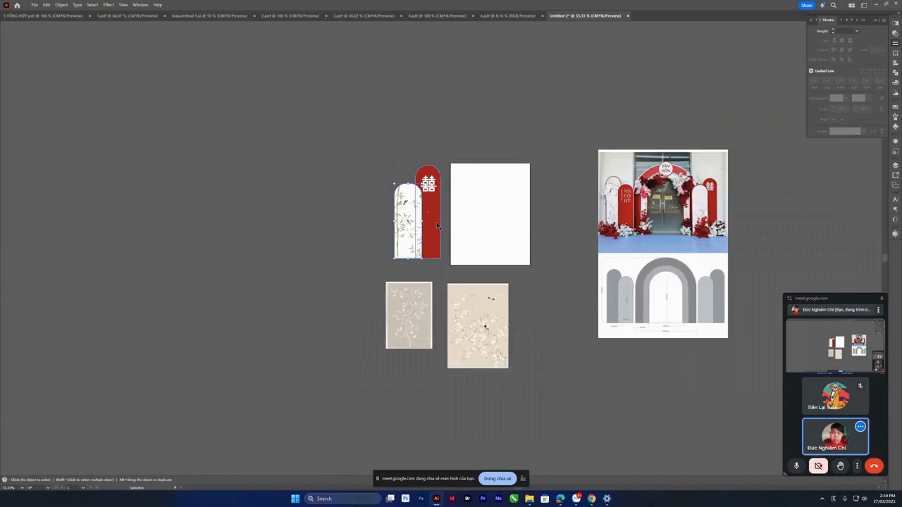
{"action": "scroll", "coordinate": [435, 232], "scroll_direction": "up", "scroll_amount": 1}
{"action": "left_click_drag", "start_coordinate": [390, 334], "coordinate": [483, 354]}
Draw a large rectangle around the panels, fill it with the red sampled from the photo's arch, and send it to the back
{"action": "key", "text": "m"}
{"action": "mouse_move", "coordinate": [167, 83]}
{"action": "left_mouse_down"}
{"action": "mouse_move", "coordinate": [339, 189]}
{"action": "mouse_move", "coordinate": [443, 275]}
{"action": "left_mouse_up"}
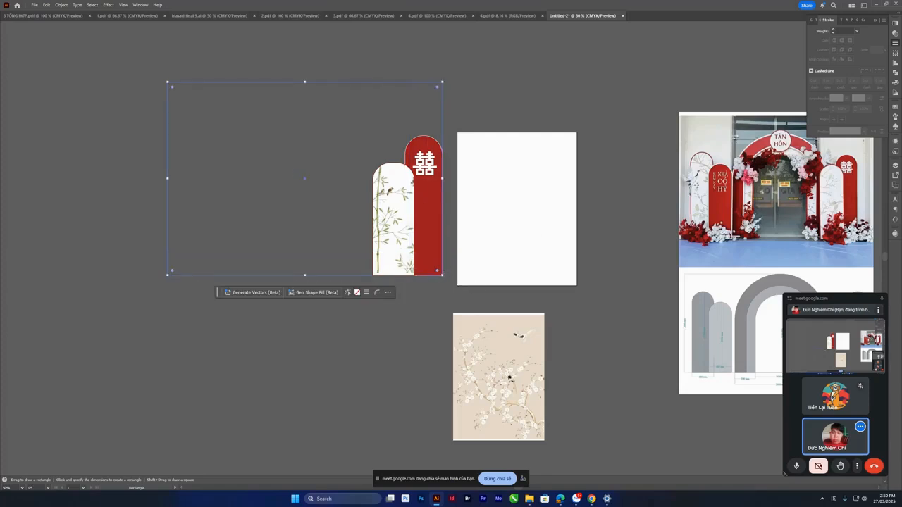
{"action": "key", "text": "i"}
{"action": "left_click", "coordinate": [757, 145]}
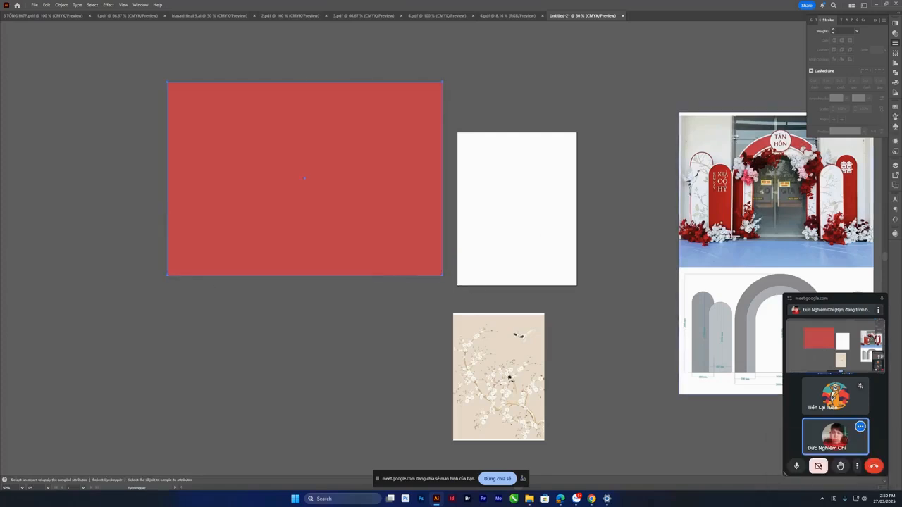
{"action": "key", "text": "ctrl+shift+bracketleft"}
{"action": "key", "text": "v"}
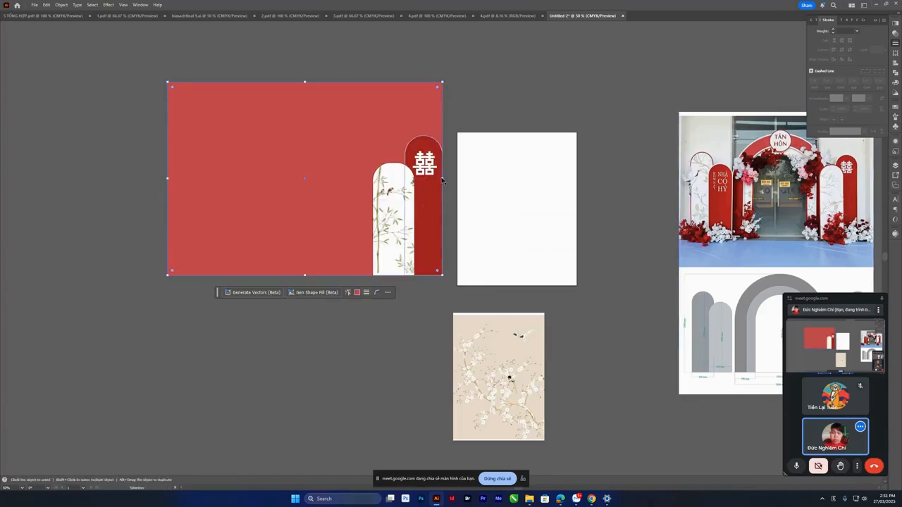
Narrow the red rectangle to end at the bamboo panel's left edge and round its top corners fully into an arch
{"action": "left_click_drag", "start_coordinate": [443, 178], "coordinate": [373, 182]}
{"action": "key", "text": "a"}
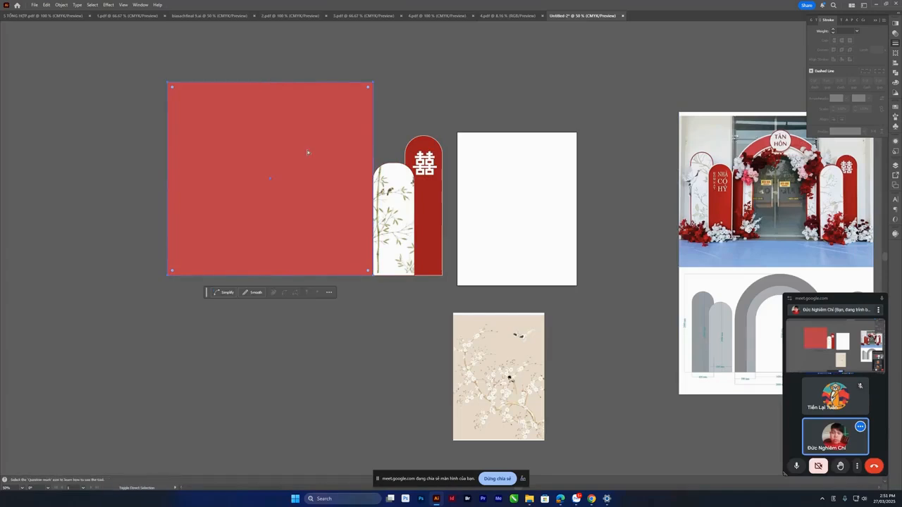
{"action": "left_click_drag", "start_coordinate": [367, 87], "coordinate": [268, 181]}
{"action": "scroll", "coordinate": [313, 194], "scroll_direction": "down", "scroll_amount": 1}
{"action": "scroll", "coordinate": [360, 240], "scroll_direction": "up", "scroll_amount": 1}
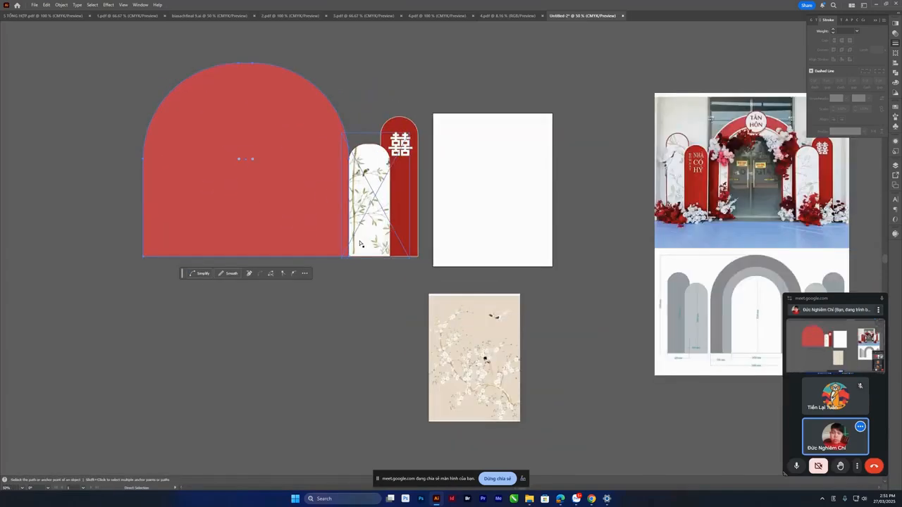
{"action": "key", "text": "v"}
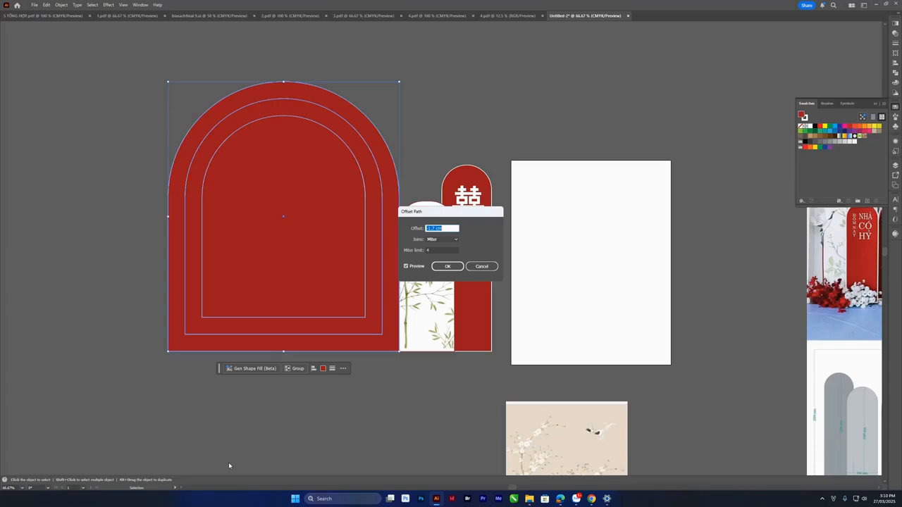
Apply the inward path offset to the large arch, keeping the nested outlines centred by undoing the innermost outline's move
{"action": "key", "text": "Return"}
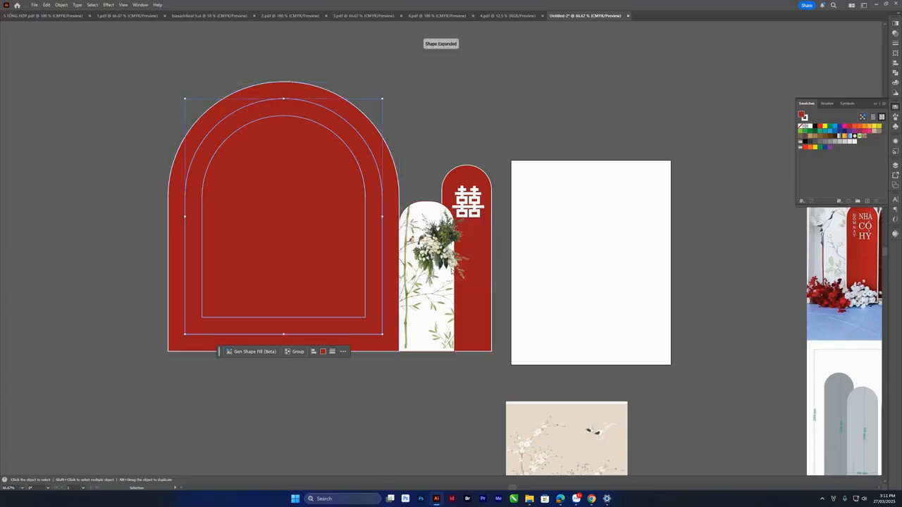
{"action": "key", "text": "shift+m"}
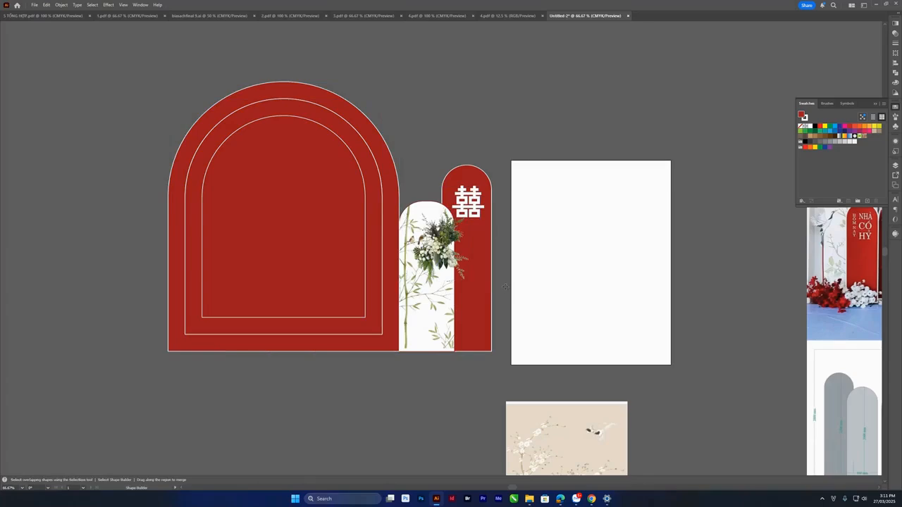
{"action": "key", "text": "v"}
{"action": "left_click_drag", "start_coordinate": [343, 282], "coordinate": [347, 291]}
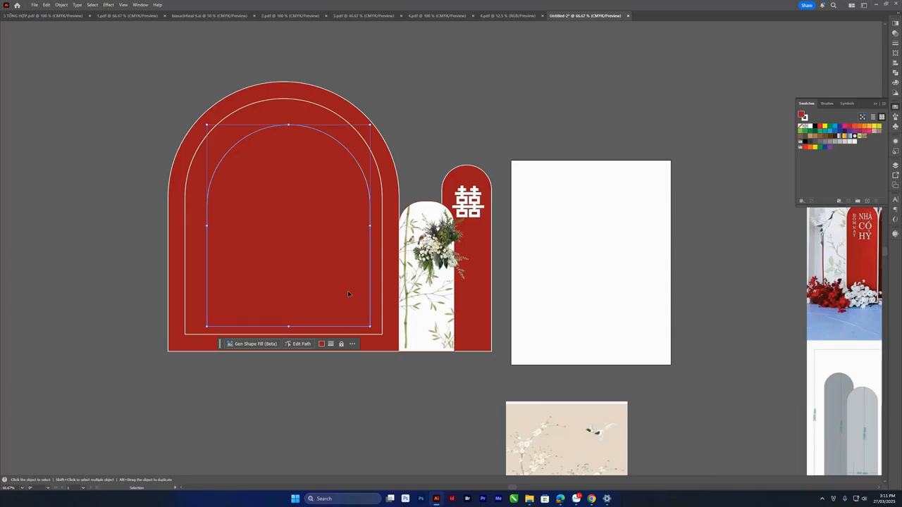
{"action": "key", "text": "ctrl+z"}
Divide the three nested arch outlines with the Shape Builder and delete the innermost region to open up the arch
{"action": "left_click_drag", "start_coordinate": [281, 366], "coordinate": [284, 299]}
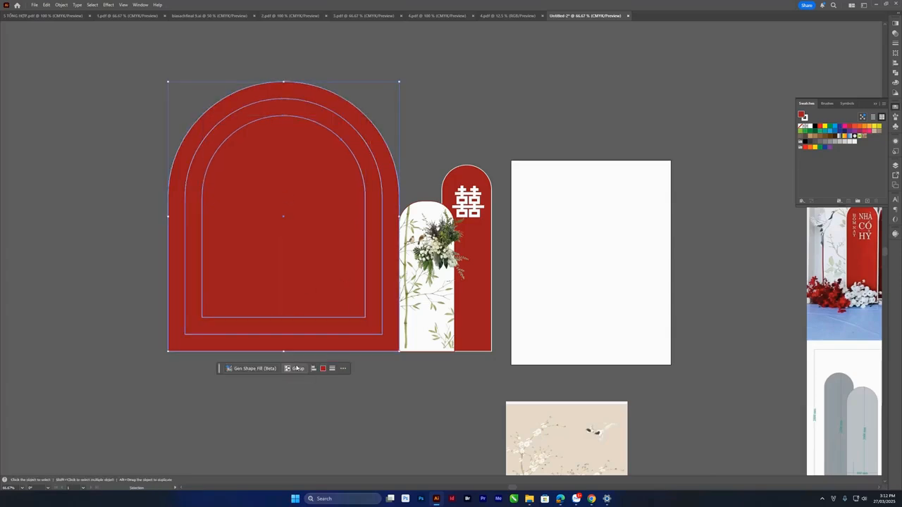
{"action": "key", "text": "shift+m"}
{"action": "key", "text": "ctrl+z"}
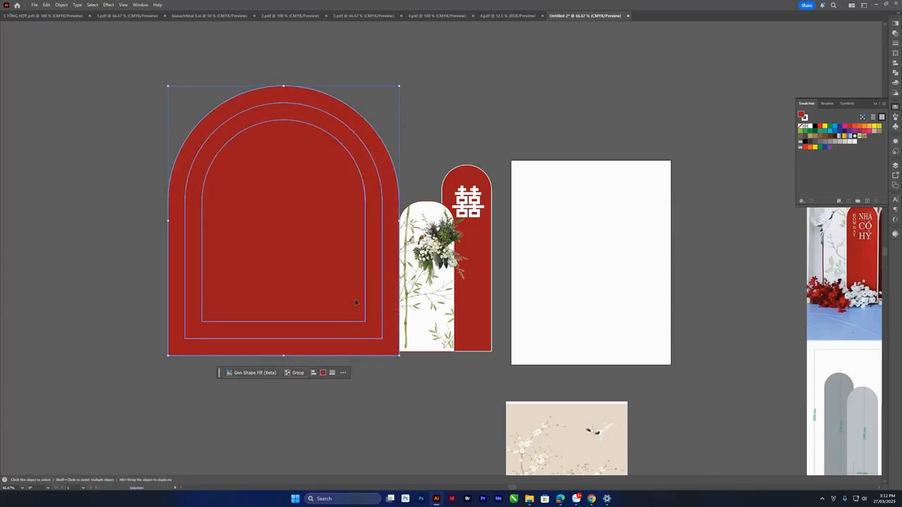
{"action": "key", "text": "ctrl+shift+z"}
{"action": "left_click", "coordinate": [378, 364]}
{"action": "left_click_drag", "start_coordinate": [359, 312], "coordinate": [362, 367]}
{"action": "key", "text": "Delete"}
{"action": "scroll", "coordinate": [399, 444], "scroll_direction": "down", "scroll_amount": 1}
{"action": "scroll", "coordinate": [410, 428], "scroll_direction": "up", "scroll_amount": 1}
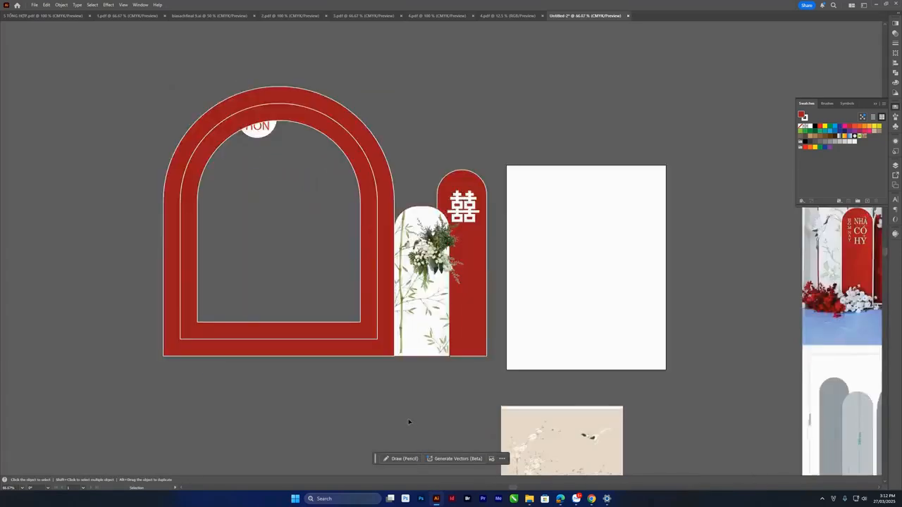
{"action": "key", "text": "m"}
Switch to the Google Meet call, present the entire screen, and return to Illustrator
{"action": "key", "text": "alt+Tab"}
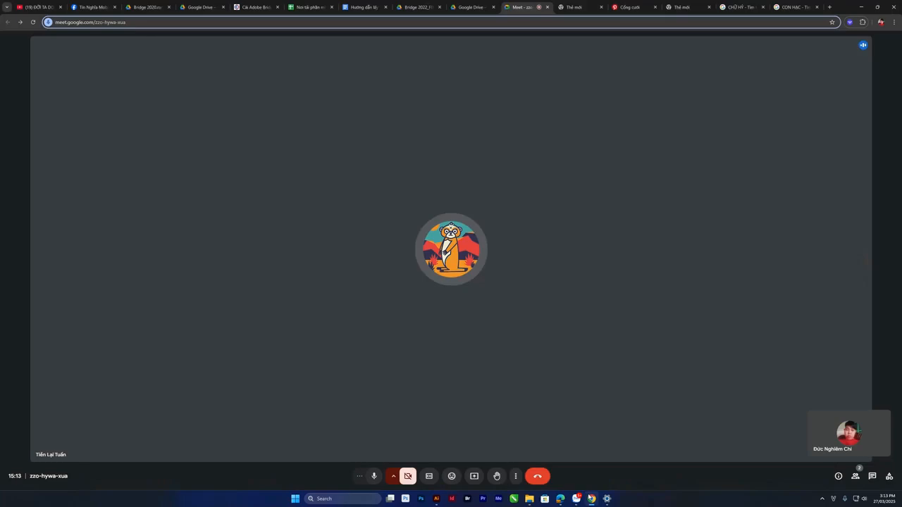
{"action": "left_click", "coordinate": [475, 476]}
{"action": "left_click", "coordinate": [518, 63]}
{"action": "left_click", "coordinate": [402, 115]}
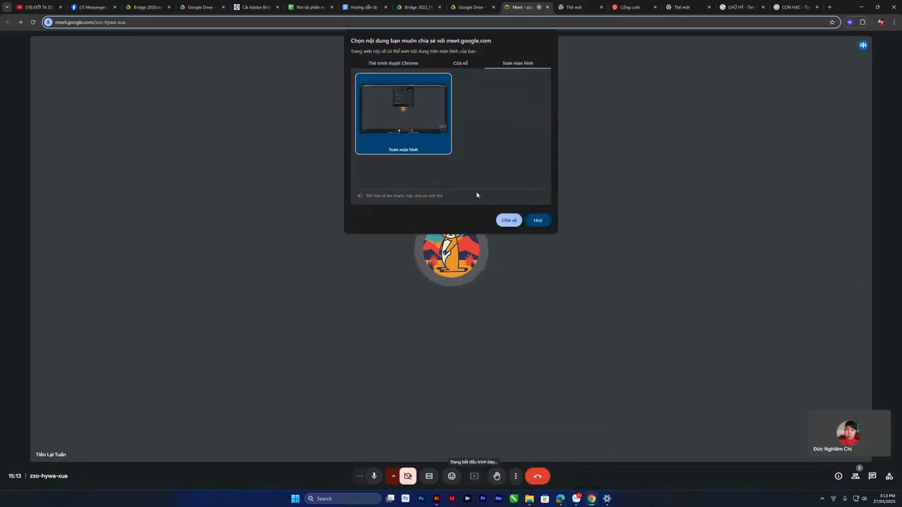
{"action": "left_click", "coordinate": [538, 218]}
{"action": "left_click", "coordinate": [437, 499]}
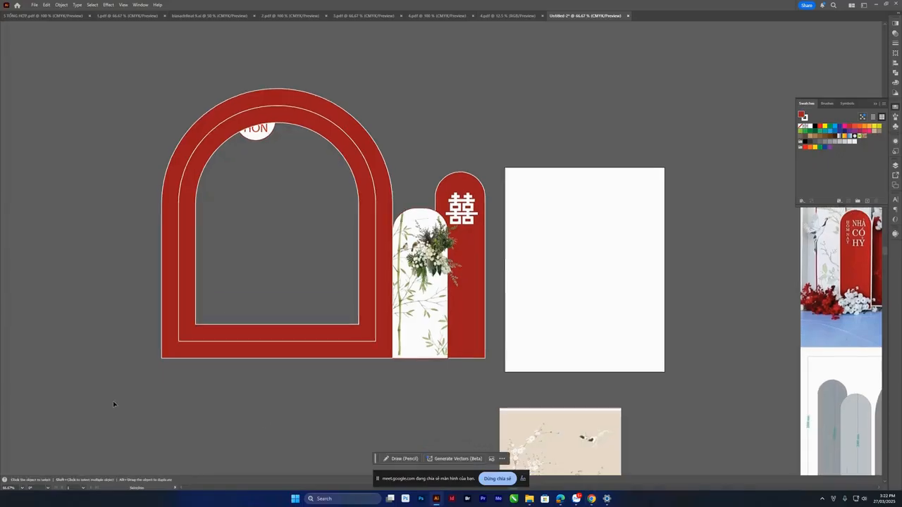
Cut off the nested arches' closed base with a wide rectangle, merging it with the opening using the Shape Builder and deleting the result
{"action": "left_click_drag", "start_coordinate": [137, 314], "coordinate": [395, 389]}
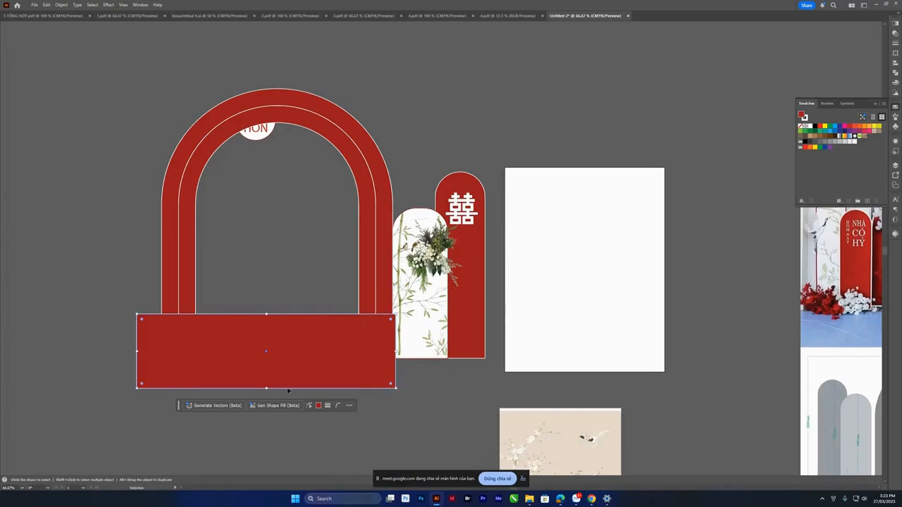
{"action": "key", "text": "ctrl+a"}
{"action": "key", "text": "shift+m"}
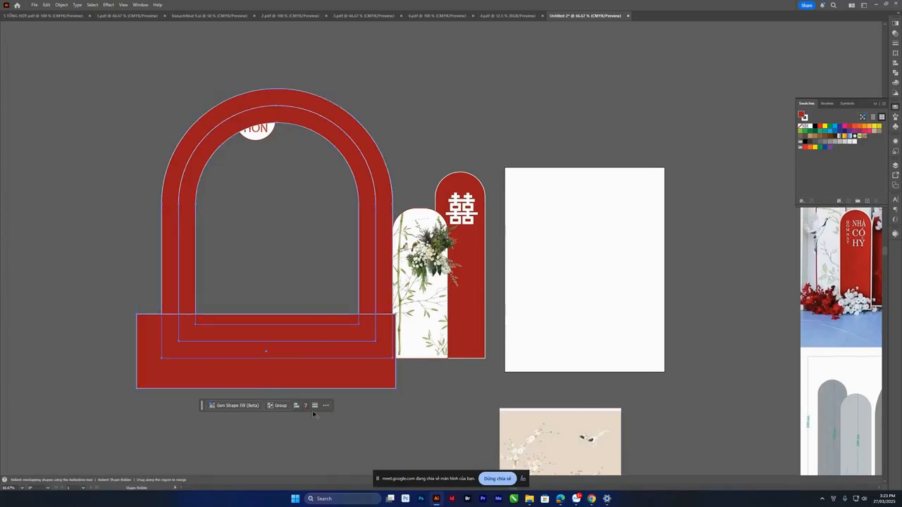
{"action": "left_click_drag", "start_coordinate": [303, 204], "coordinate": [310, 385]}
{"action": "key", "text": "v"}
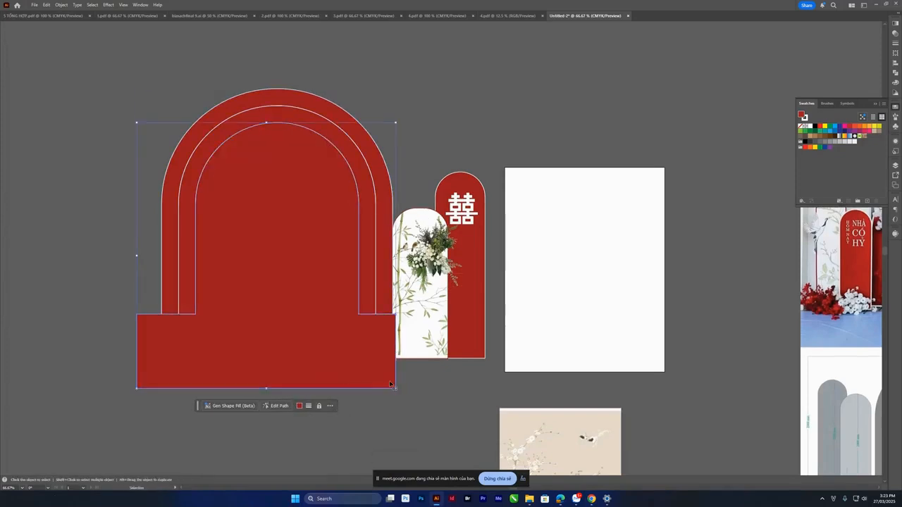
{"action": "key", "text": "Delete"}
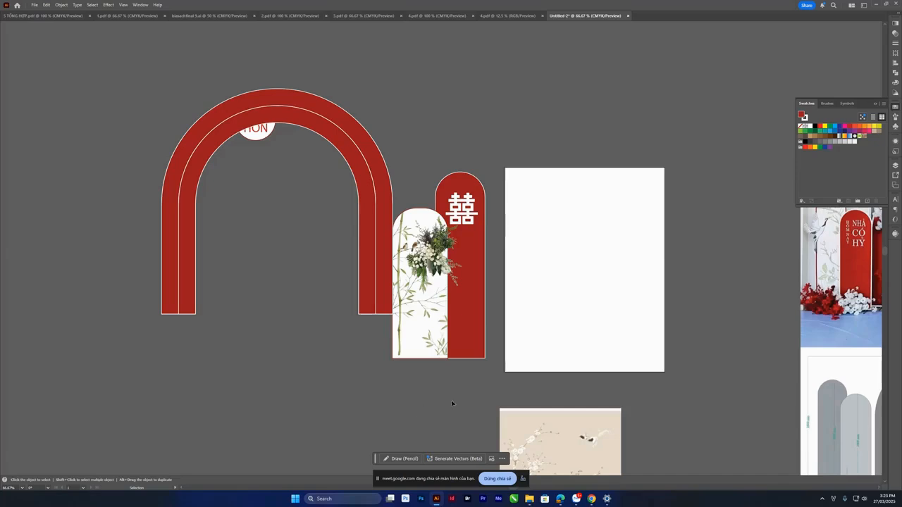
{"action": "left_click", "coordinate": [384, 301]}
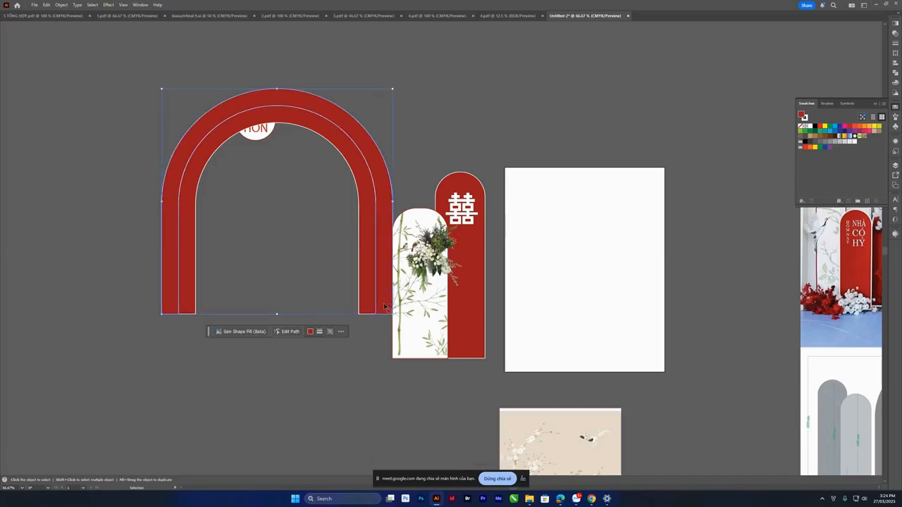
{"action": "left_click_drag", "start_coordinate": [276, 314], "coordinate": [279, 362]}
{"action": "key", "text": "ctrl+z"}
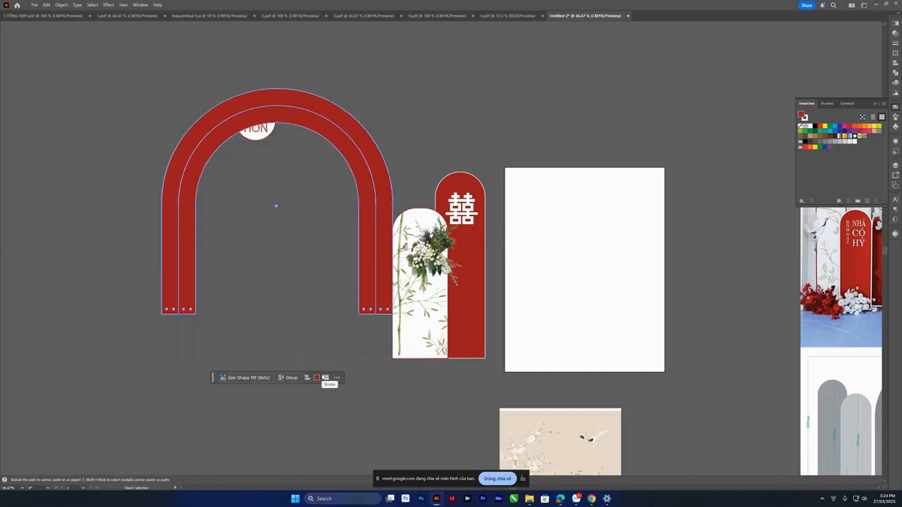
Move both arch bands down to align with the base of the side panels, and swap the inner band's fill and stroke to make it white
{"action": "left_click_drag", "start_coordinate": [376, 280], "coordinate": [386, 327]}
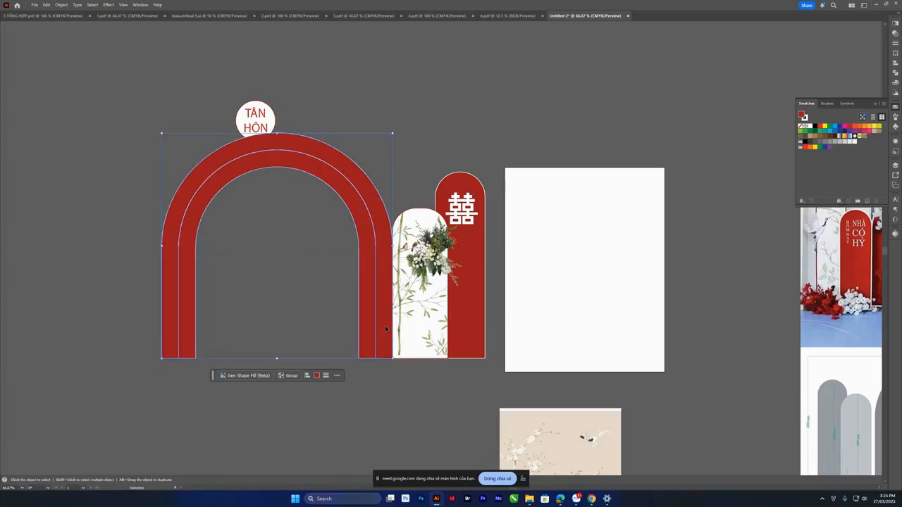
{"action": "left_click", "coordinate": [391, 372]}
{"action": "left_click", "coordinate": [371, 329]}
{"action": "key", "text": "shift+x"}
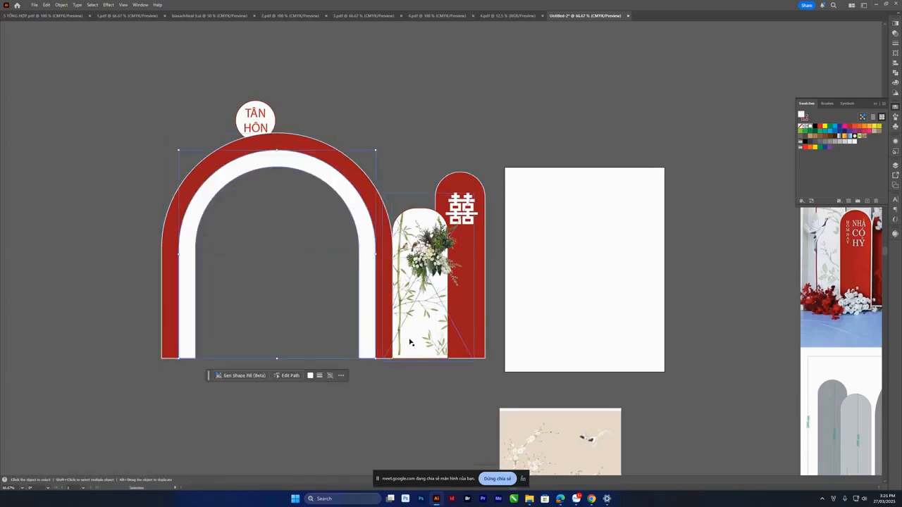
{"action": "left_click", "coordinate": [425, 369]}
Move the flower cluster onto the arch's right shoulder and place a mirrored copy on the left shoulder
{"action": "scroll", "coordinate": [426, 369], "scroll_direction": "down", "scroll_amount": 1}
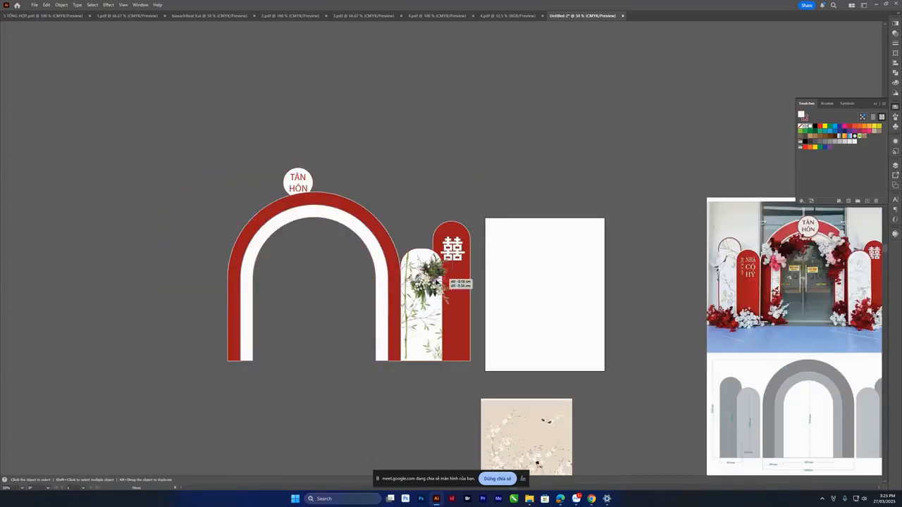
{"action": "left_click_drag", "start_coordinate": [426, 279], "coordinate": [269, 267]}
{"action": "key", "text": "ctrl+z"}
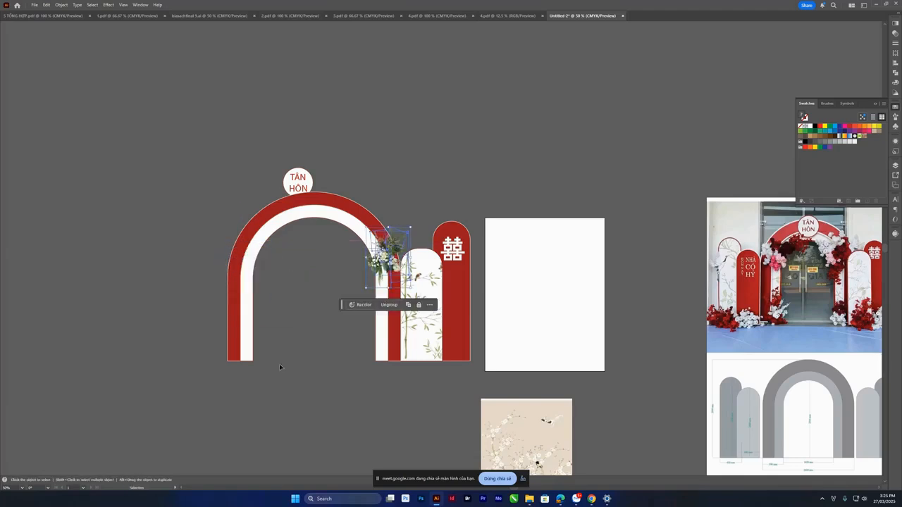
{"action": "left_click_drag", "start_coordinate": [388, 261], "coordinate": [245, 261]}
{"action": "key", "text": "o"}
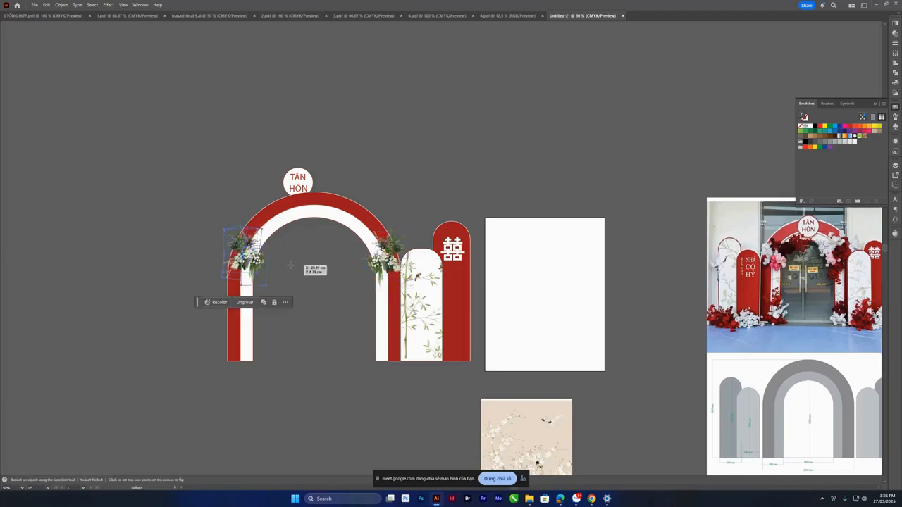
Center the round TÂN HÔN badge on the crown of the arch, overlapping both bands
{"action": "scroll", "coordinate": [349, 289], "scroll_direction": "down", "scroll_amount": 1}
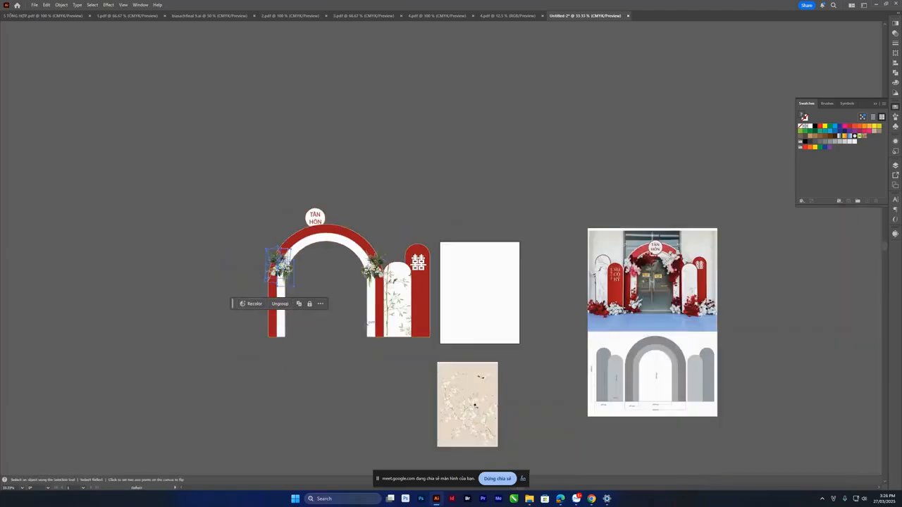
{"action": "scroll", "coordinate": [369, 323], "scroll_direction": "up", "scroll_amount": 2}
{"action": "key", "text": "c"}
{"action": "key", "text": "v"}
{"action": "left_click", "coordinate": [268, 109]}
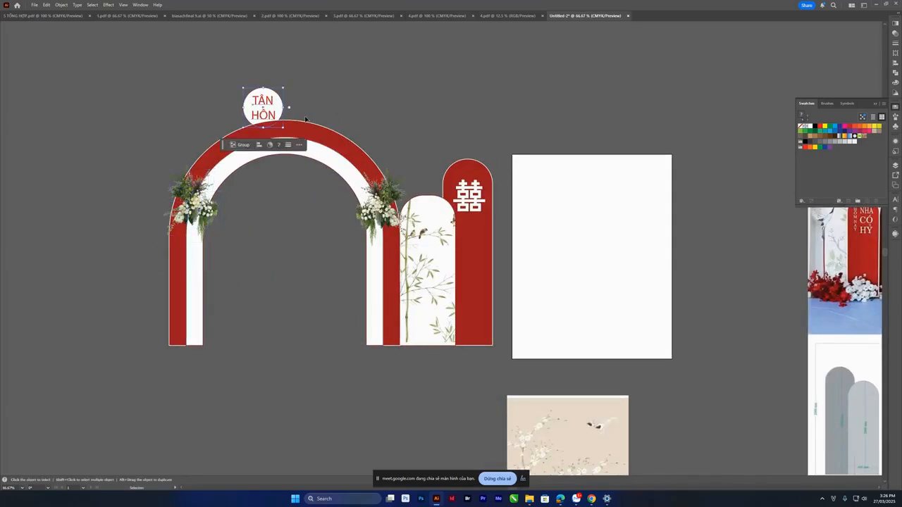
{"action": "left_click_drag", "start_coordinate": [274, 108], "coordinate": [296, 140]}
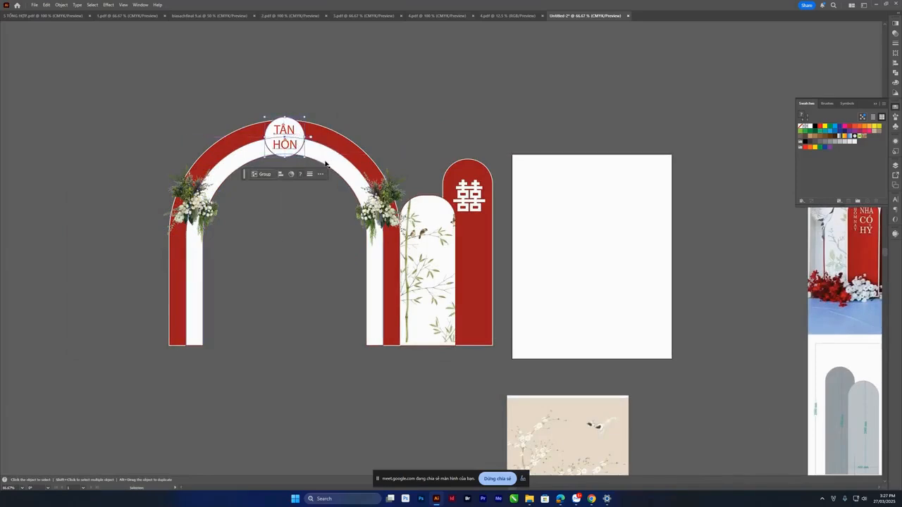
Copy the bamboo panel and the tall red panel to the arch's left side as a mirror image
{"action": "scroll", "coordinate": [335, 171], "scroll_direction": "down", "scroll_amount": 4}
{"action": "scroll", "coordinate": [336, 198], "scroll_direction": "up", "scroll_amount": 3}
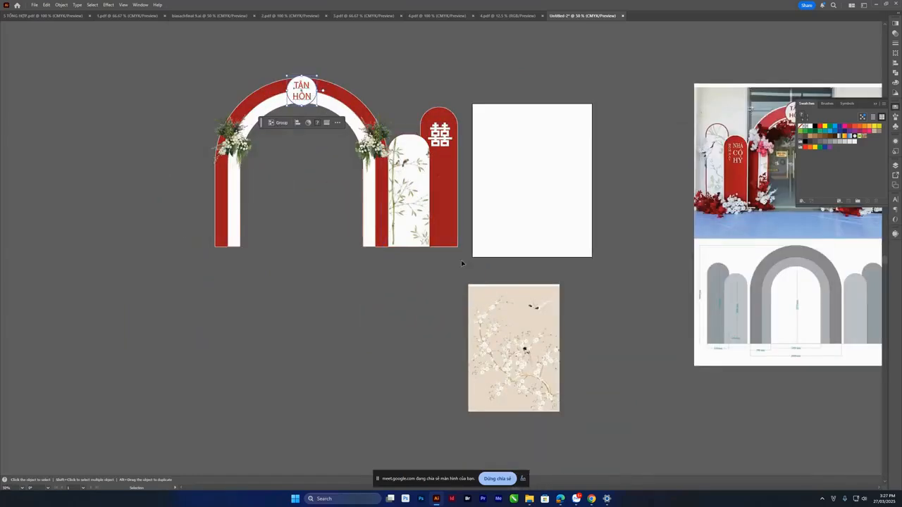
{"action": "left_click_drag", "start_coordinate": [461, 261], "coordinate": [424, 241]}
{"action": "left_click_drag", "start_coordinate": [425, 241], "coordinate": [177, 236]}
{"action": "key", "text": "o"}
{"action": "key", "text": "v"}
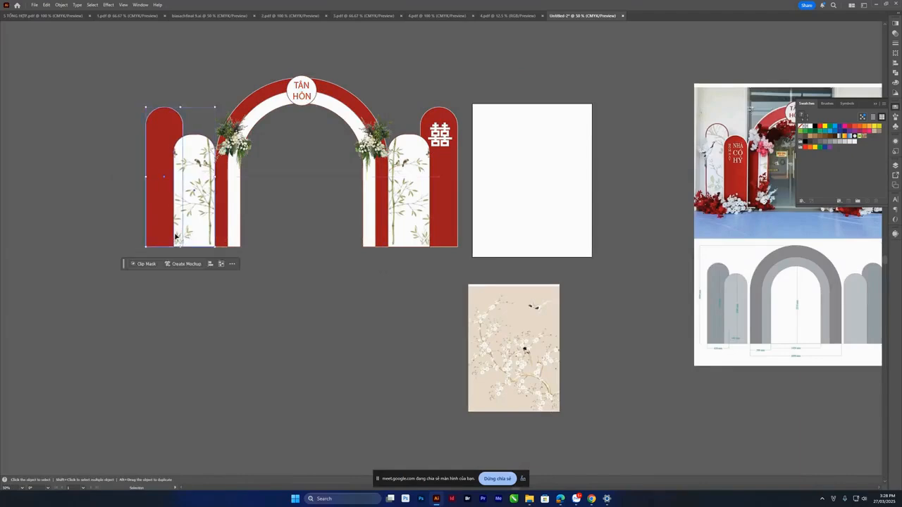
{"action": "scroll", "coordinate": [186, 236], "scroll_direction": "down", "scroll_amount": 1}
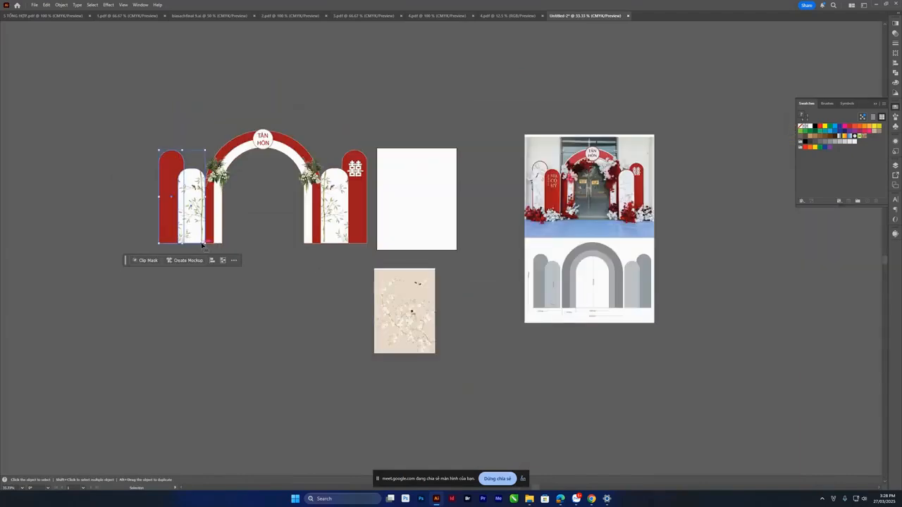
{"action": "scroll", "coordinate": [201, 245], "scroll_direction": "up", "scroll_amount": 1}
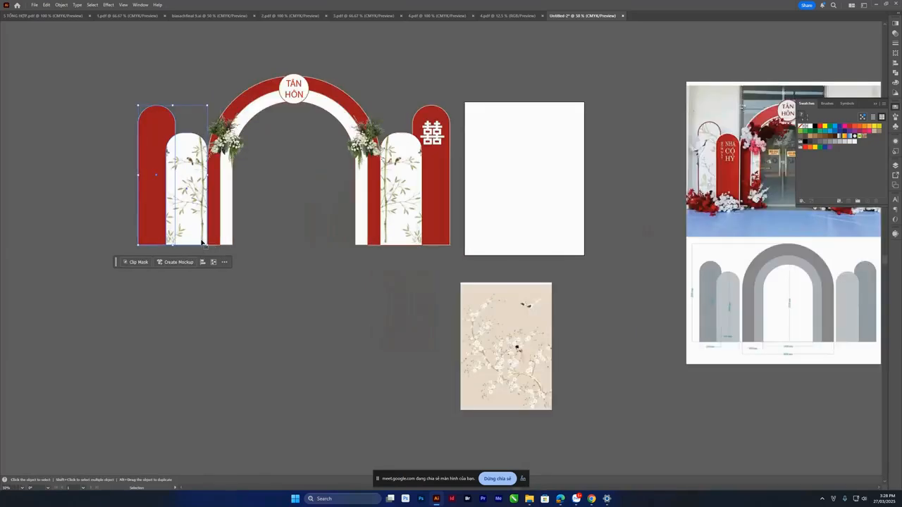
Delete the bamboo artwork from the left panel pair, then make the short panel red and the tall panel white
{"action": "left_click_drag", "start_coordinate": [188, 142], "coordinate": [191, 232]}
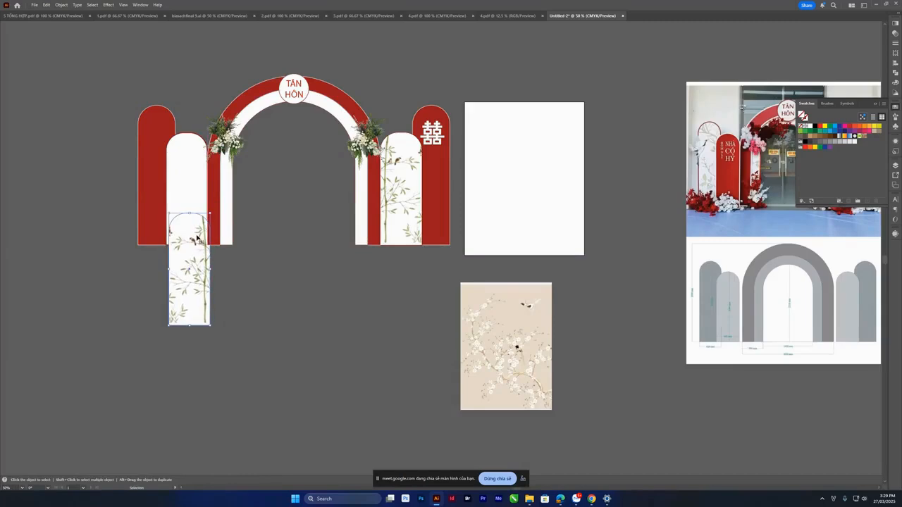
{"action": "key", "text": "Delete"}
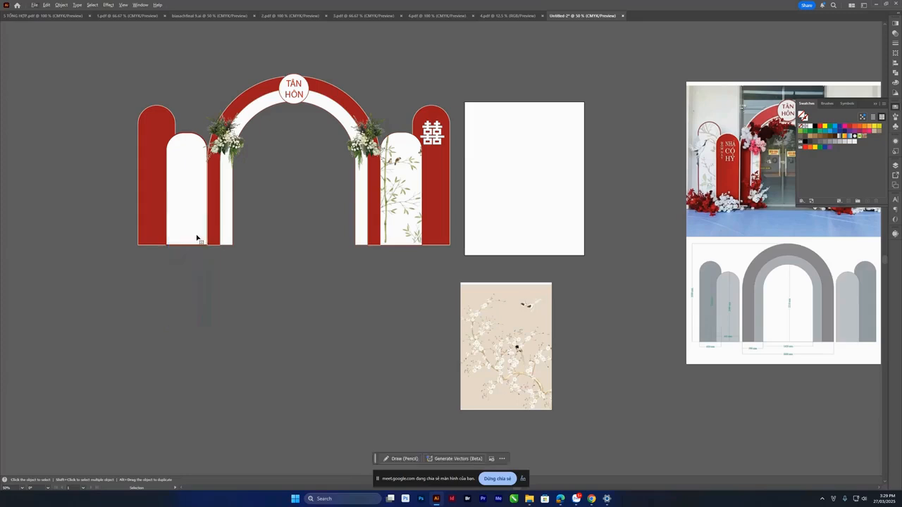
{"action": "left_click", "coordinate": [192, 157]}
{"action": "key", "text": "shift+x"}
{"action": "left_click", "coordinate": [156, 156]}
{"action": "key", "text": "shift+x"}
Clip the beige blossom artwork to a copy of the tall arched panel and place it over the white panel at the far left
{"action": "left_click_drag", "start_coordinate": [156, 156], "coordinate": [317, 307]}
{"action": "scroll", "coordinate": [318, 307], "scroll_direction": "down", "scroll_amount": 1}
{"action": "left_click_drag", "start_coordinate": [472, 302], "coordinate": [360, 270]}
{"action": "left_click_drag", "start_coordinate": [354, 285], "coordinate": [353, 281]}
{"action": "key", "text": "ctrl+shift+bracketleft"}
{"action": "key", "text": "a"}
{"action": "left_click_drag", "start_coordinate": [364, 346], "coordinate": [217, 215]}
{"action": "key", "text": "ctrl+7"}
{"action": "key", "text": "v"}
{"action": "key", "text": "ctrl+z"}
{"action": "key", "text": "ctrl+z"}
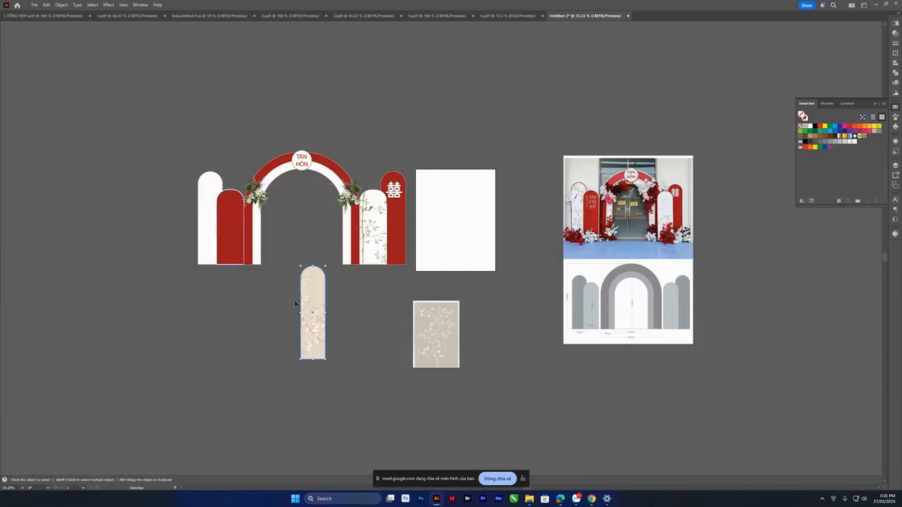
{"action": "left_click_drag", "start_coordinate": [317, 302], "coordinate": [215, 207]}
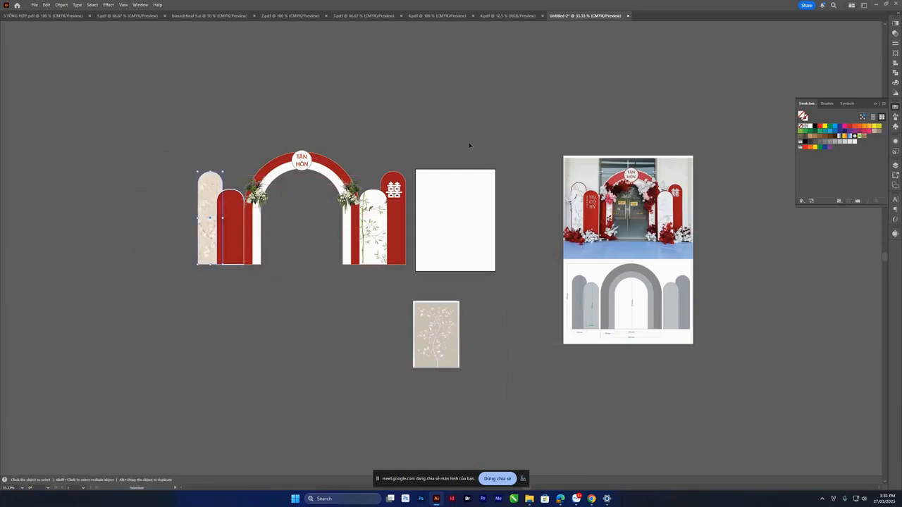
Copy the white flower cluster with green leaves from 4.pdf and paste it into the gate backdrop document
{"action": "left_click", "coordinate": [523, 15]}
{"action": "left_click", "coordinate": [464, 185]}
{"action": "scroll", "coordinate": [464, 185], "scroll_direction": "down", "scroll_amount": 2}
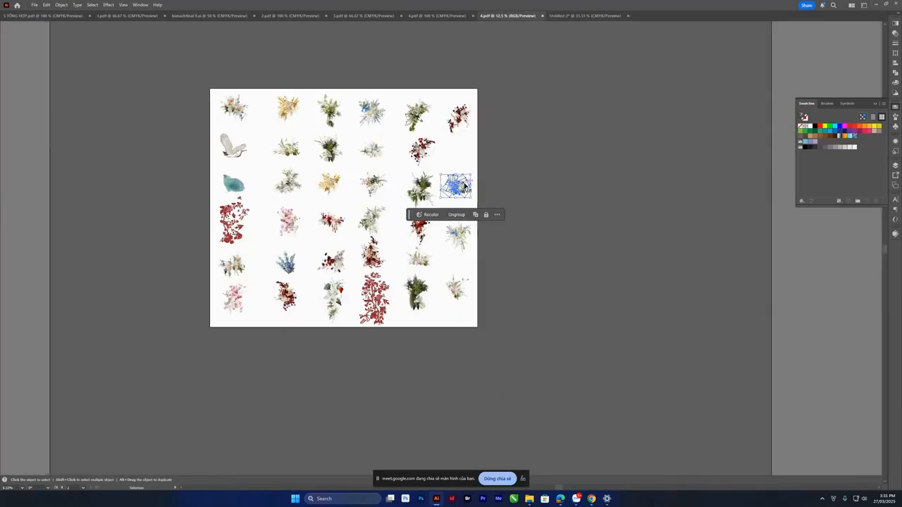
{"action": "scroll", "coordinate": [472, 184], "scroll_direction": "up", "scroll_amount": 1}
{"action": "left_click", "coordinate": [585, 16]}
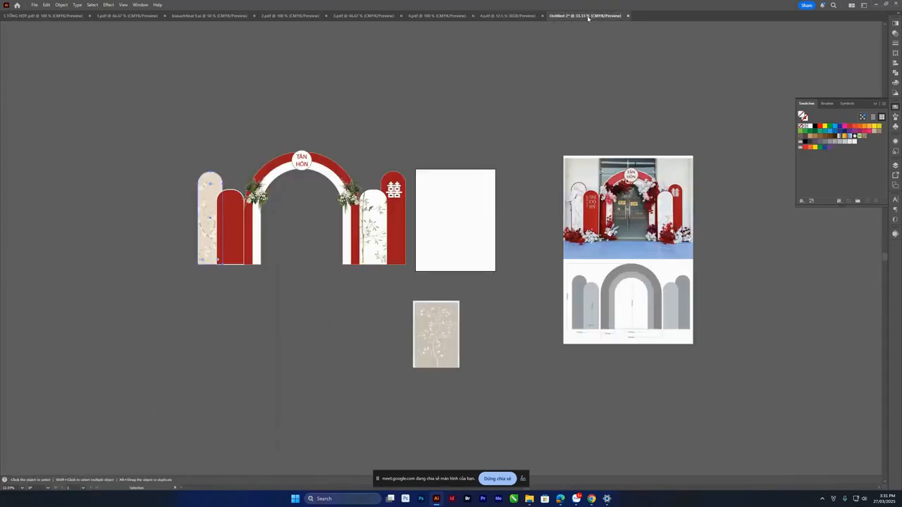
{"action": "key", "text": "ctrl+v"}
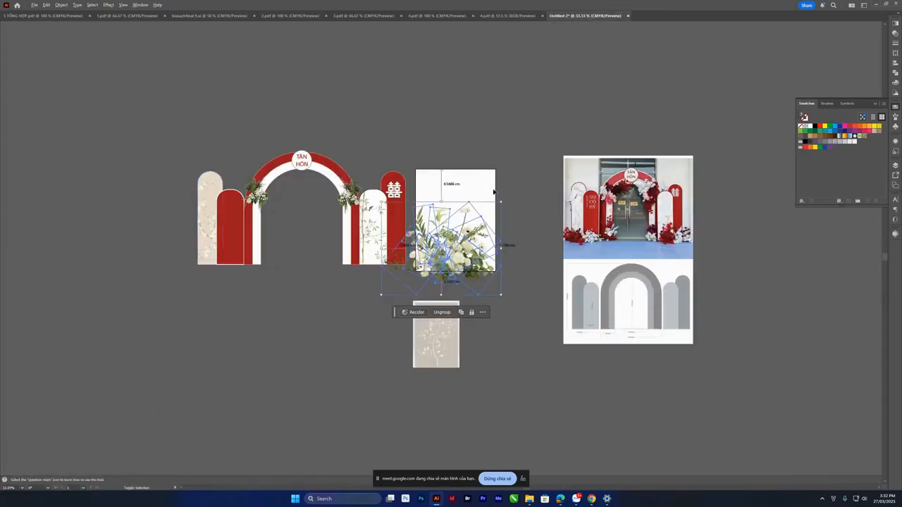
Shrink the pasted flower cluster and place it at the foot of the side panels
{"action": "left_click_drag", "start_coordinate": [501, 295], "coordinate": [458, 264]}
{"action": "left_click_drag", "start_coordinate": [434, 250], "coordinate": [162, 255]}
{"action": "scroll", "coordinate": [389, 255], "scroll_direction": "up", "scroll_amount": 1}
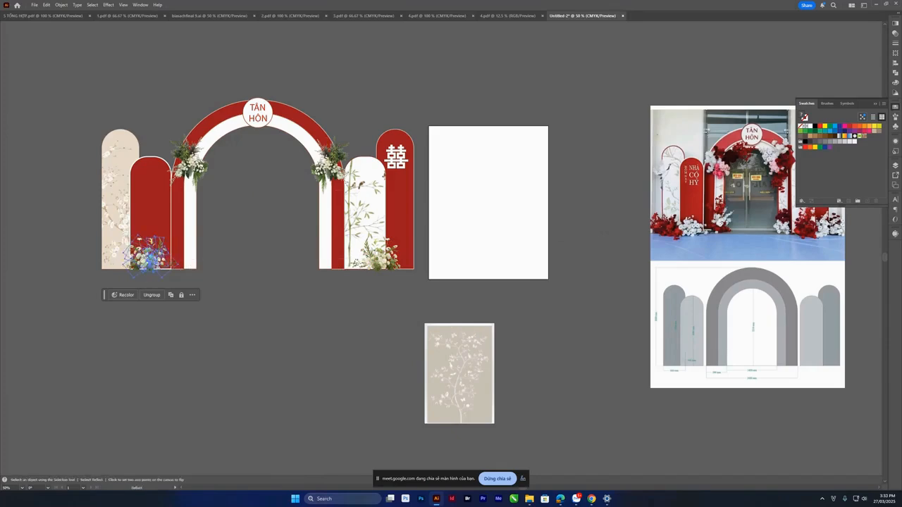